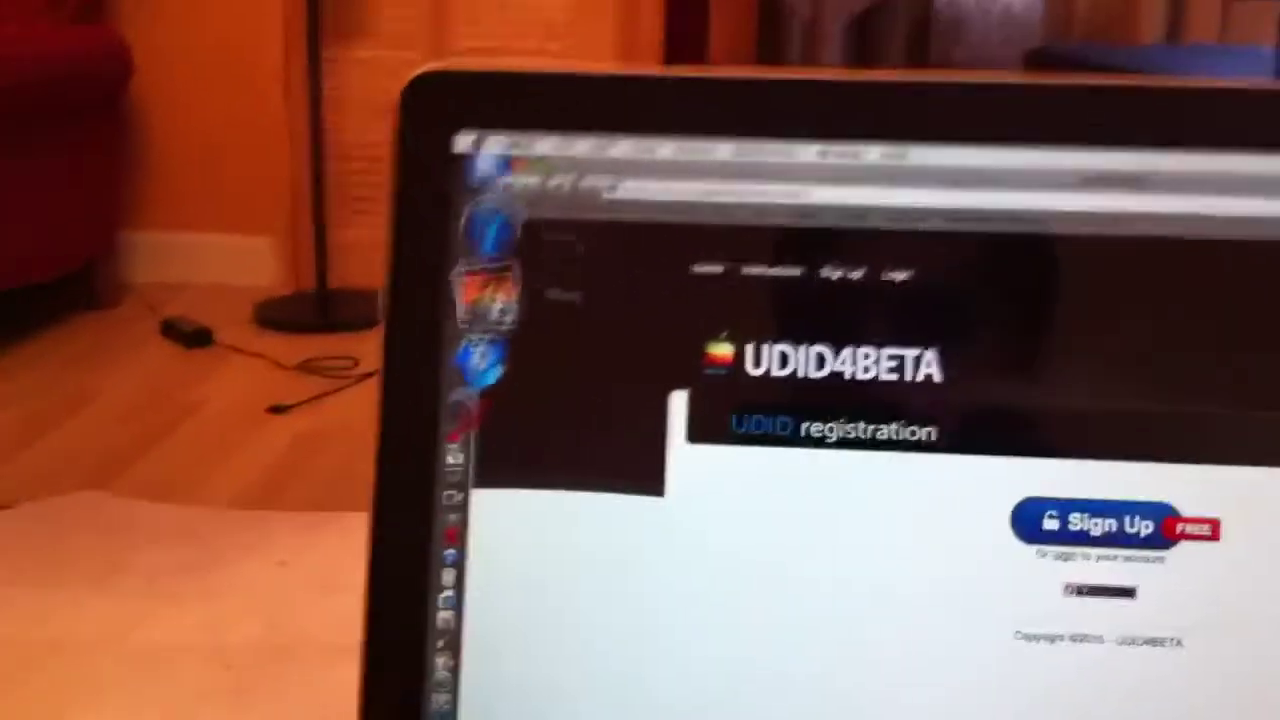
Step: Switch from the UDID4BETA site in Safari to iTunes, which is restoring the iPad from backup
click(492, 200)
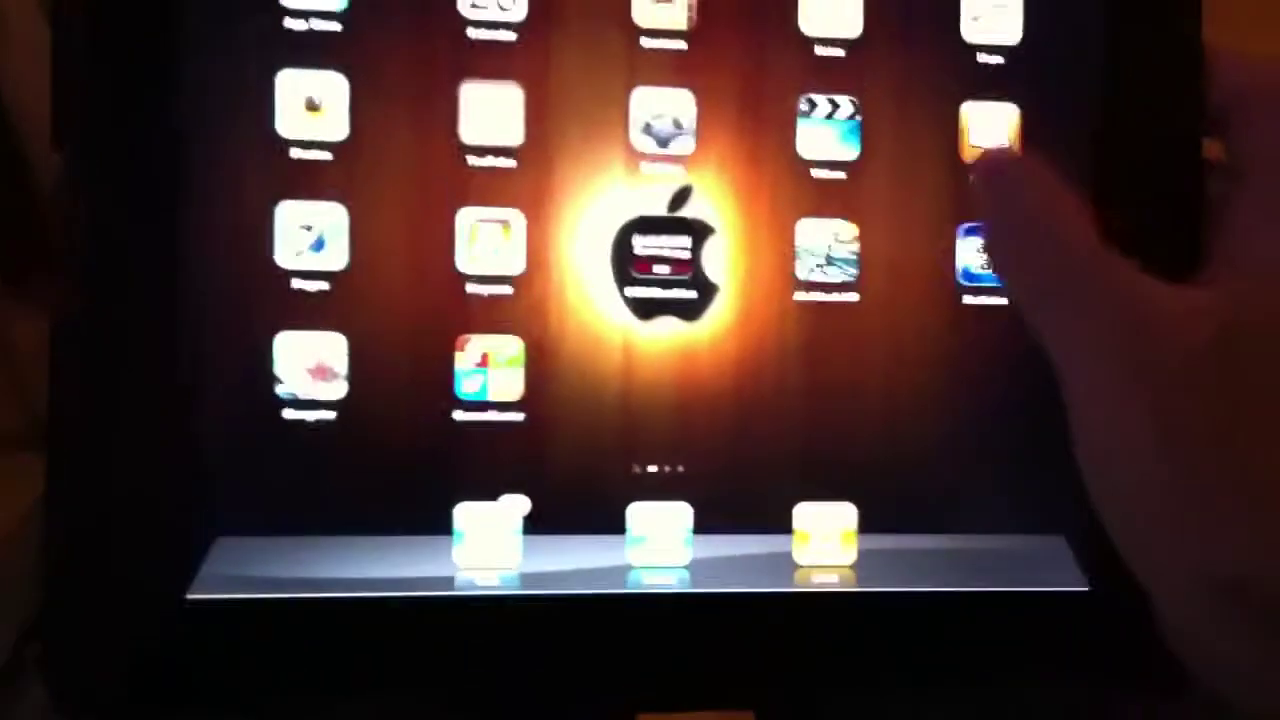
Step: Swipe the iPad home screen over to the next page of app icons
drag(1000, 300, 600, 300)
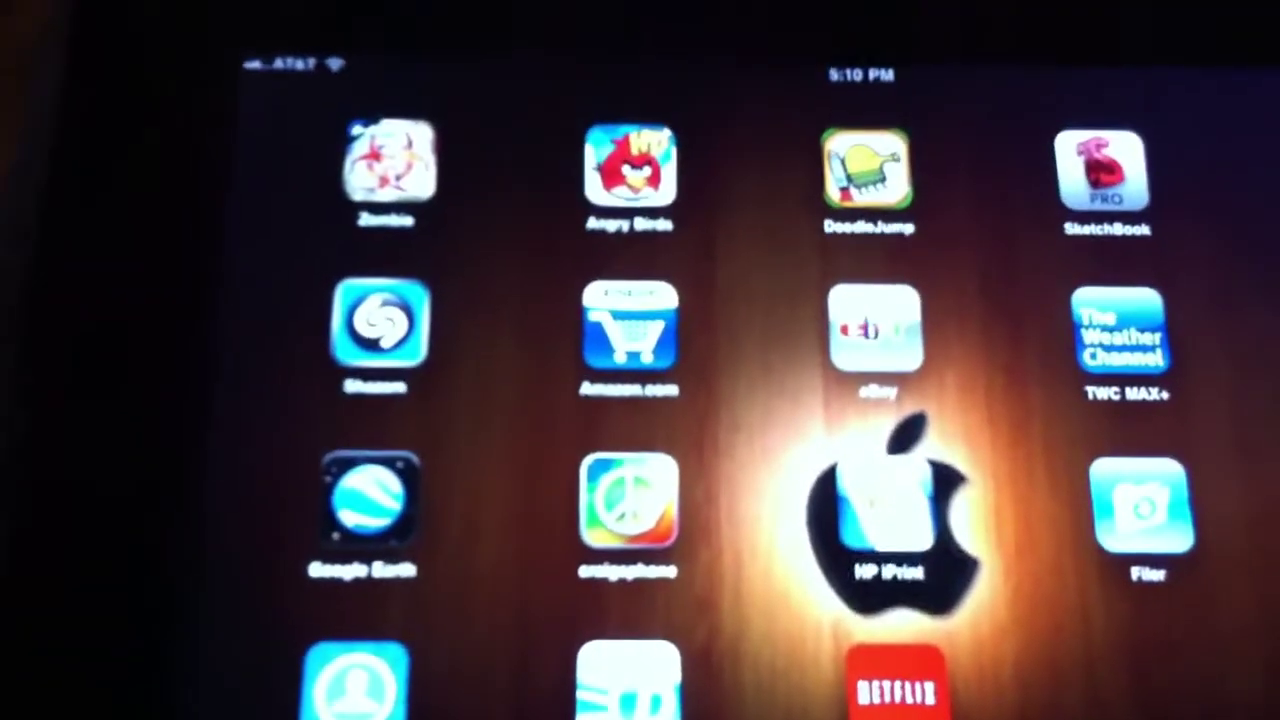
Step: Mute the iPad so the muted bell overlay appears
key(XF86AudioMute)
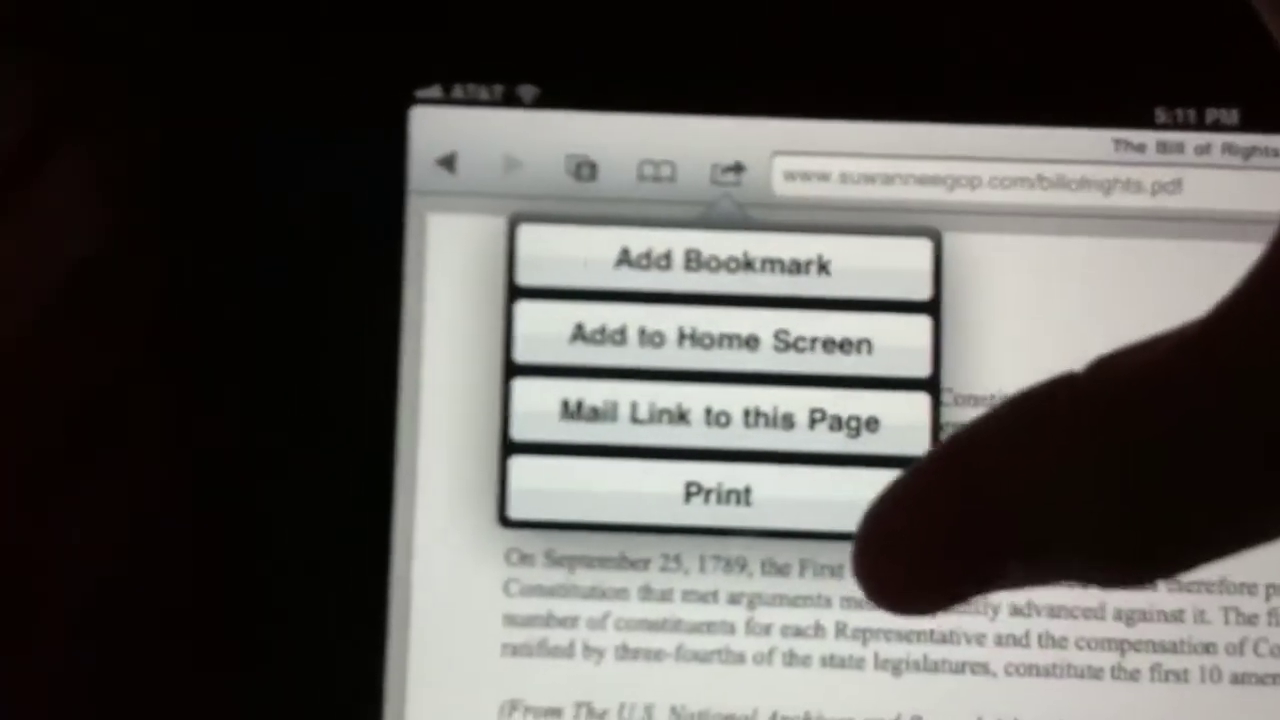
Step: Bring up Printer Options for The Bill of Rights PDF in Safari
click(840, 500)
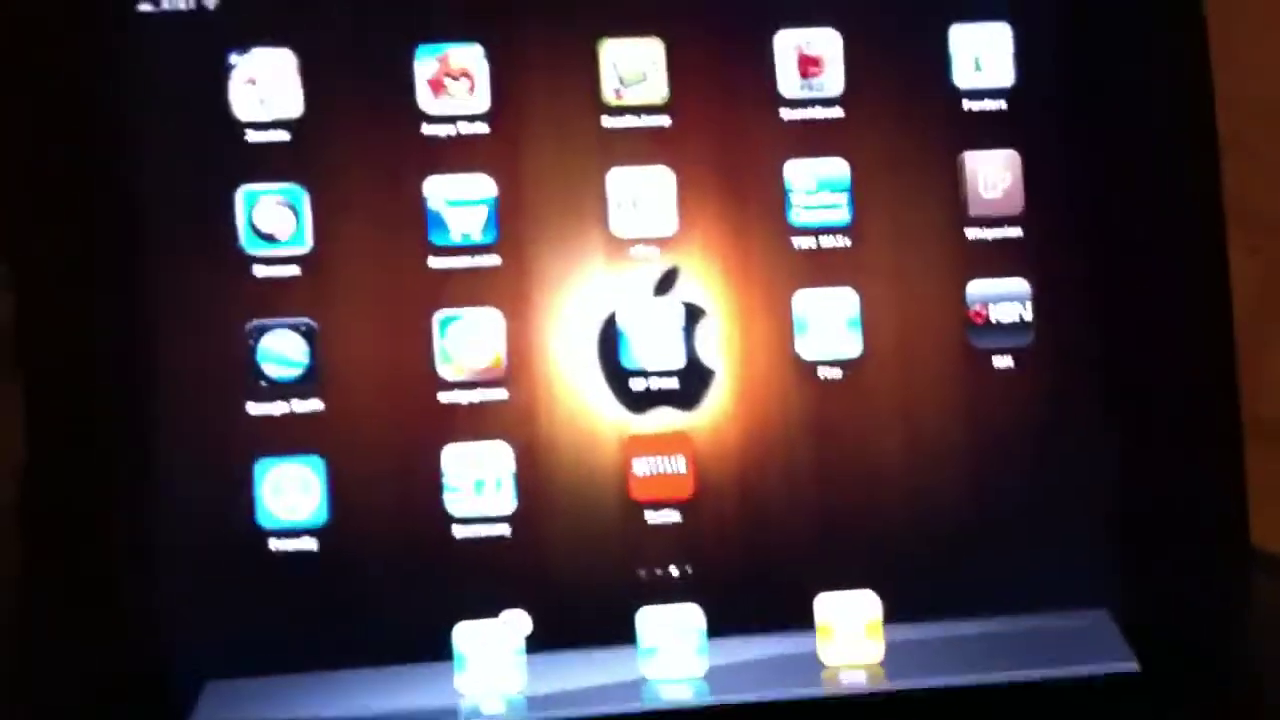
scroll(740, 300, right, 5)
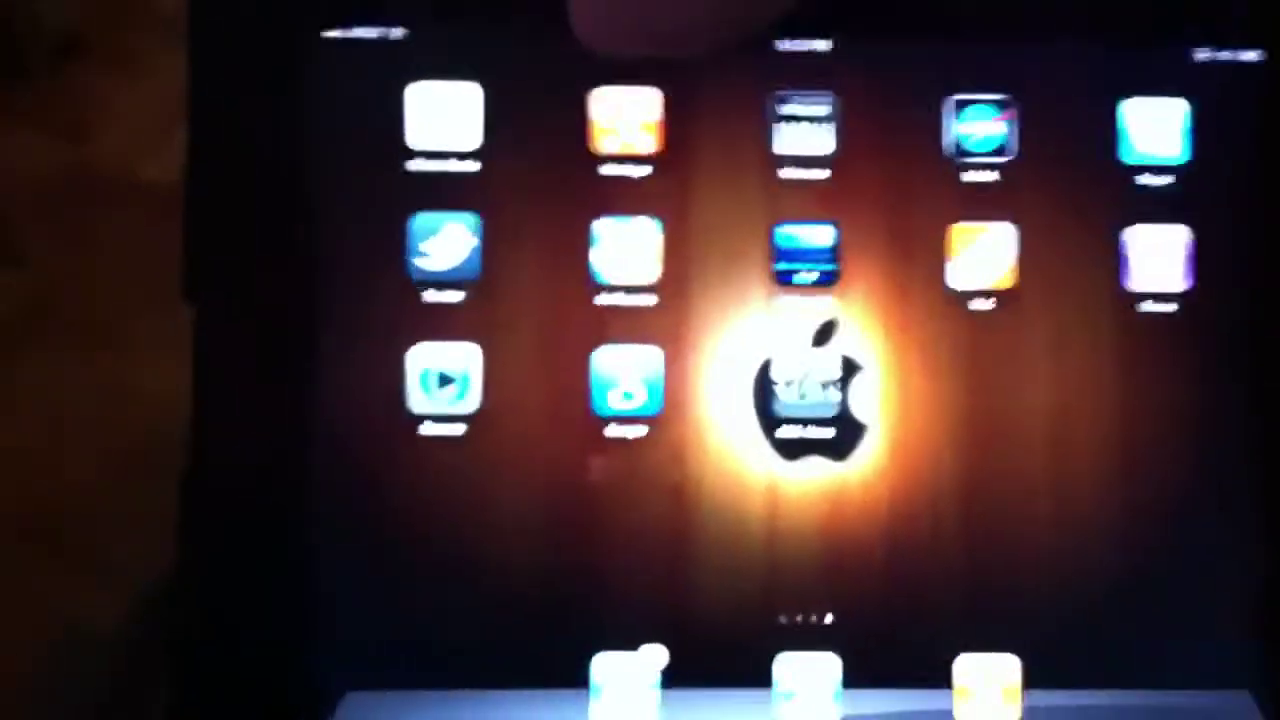